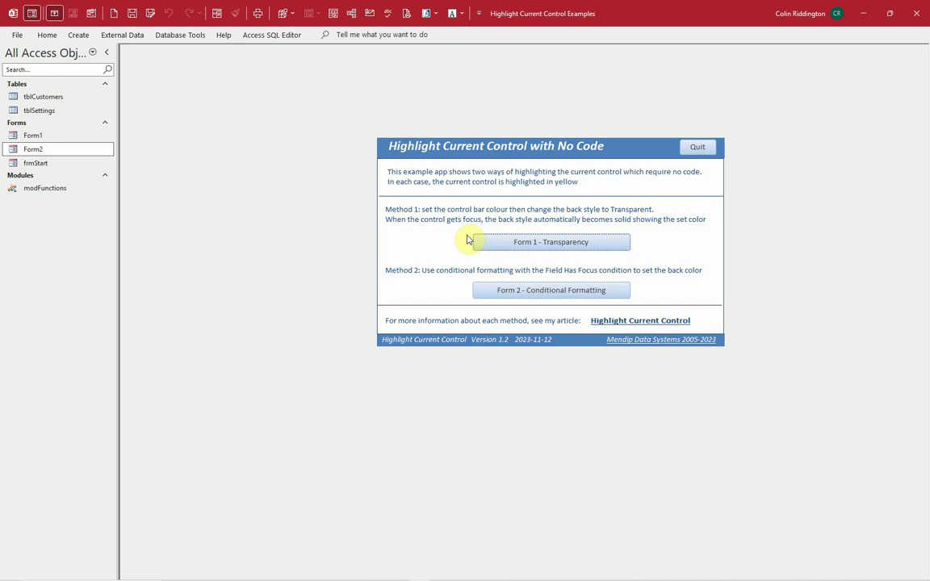
# - Open the 'Form 1 - Transparency' customer form and move its window up and left
pyautogui.click(513, 246)
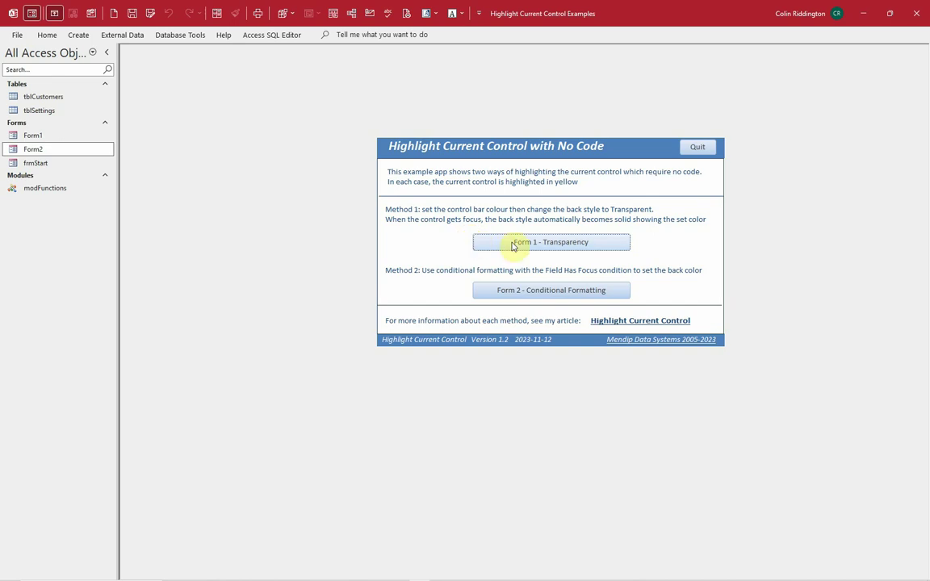
pyautogui.click(574, 250)
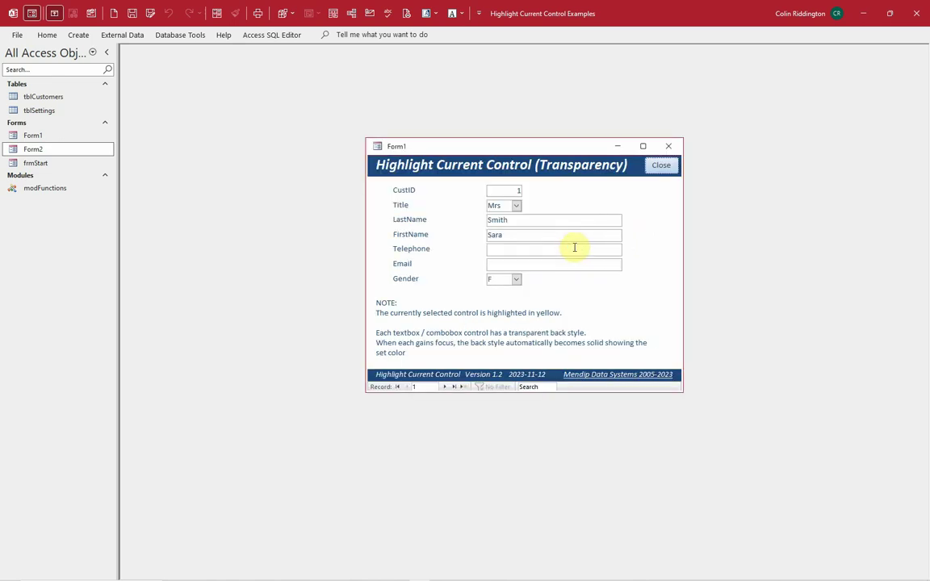
pyautogui.moveTo(506, 147); pyautogui.dragTo(472, 132)
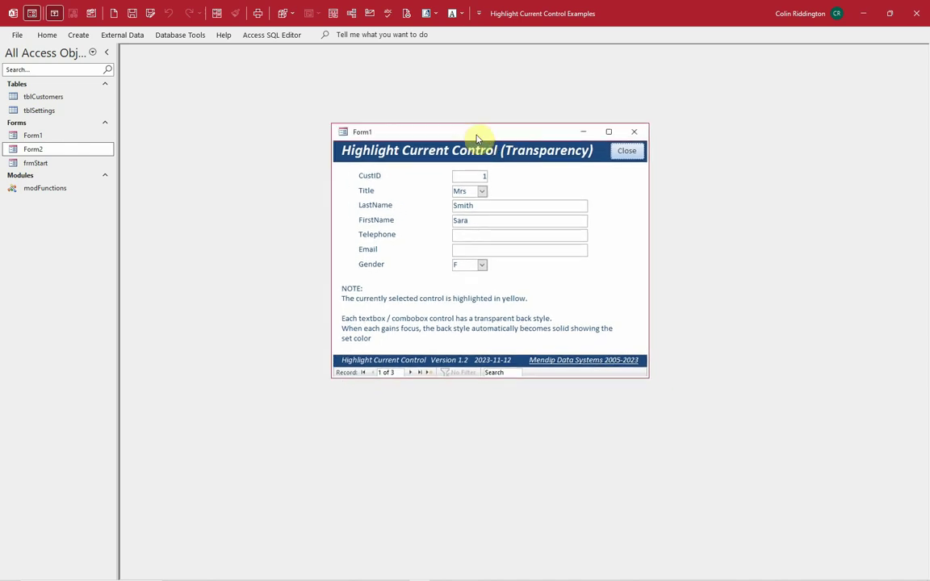
# - Step through LastName, FirstName, Telephone, Email and Gender, noting there is no focus highlight
pyautogui.click(473, 203)
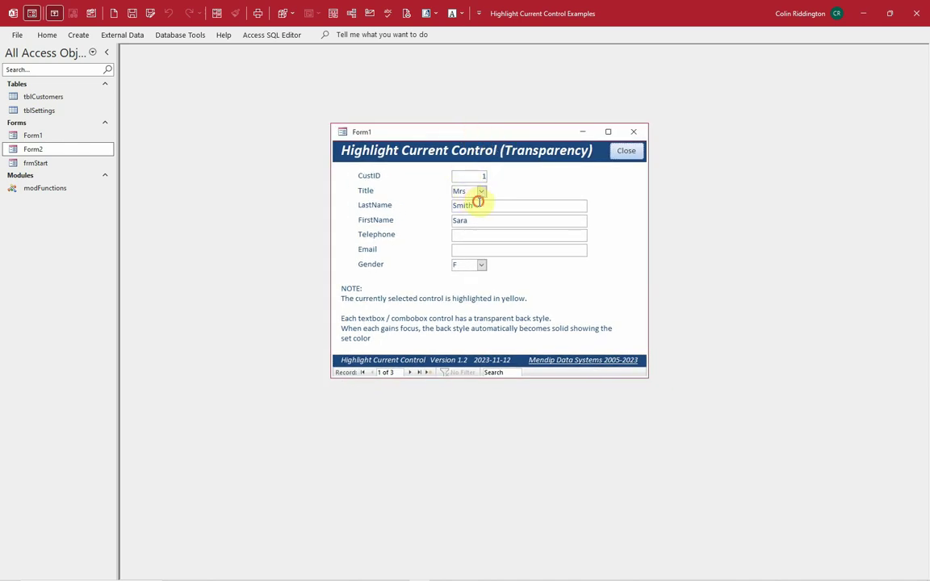
pyautogui.click(486, 220)
pyautogui.click(482, 235)
pyautogui.click(476, 248)
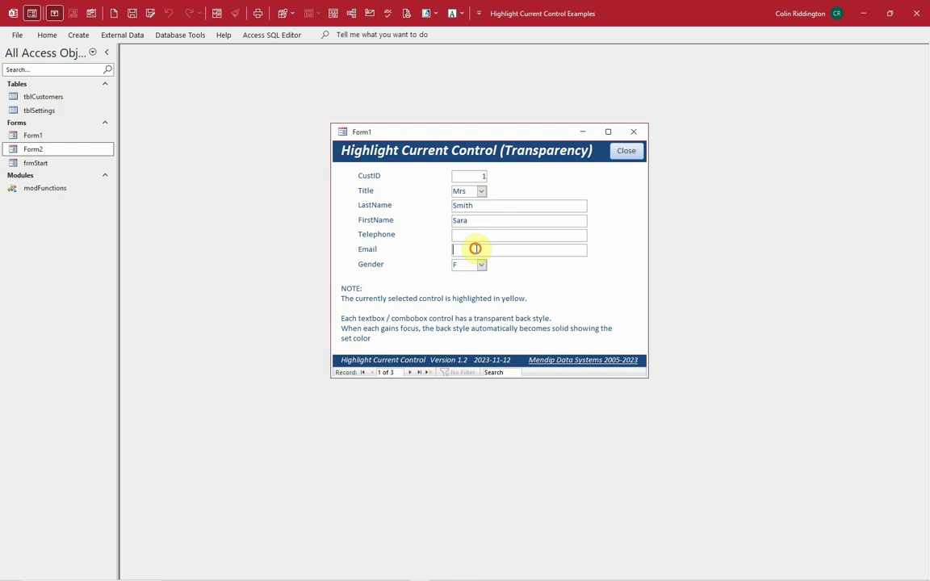
pyautogui.click(471, 263)
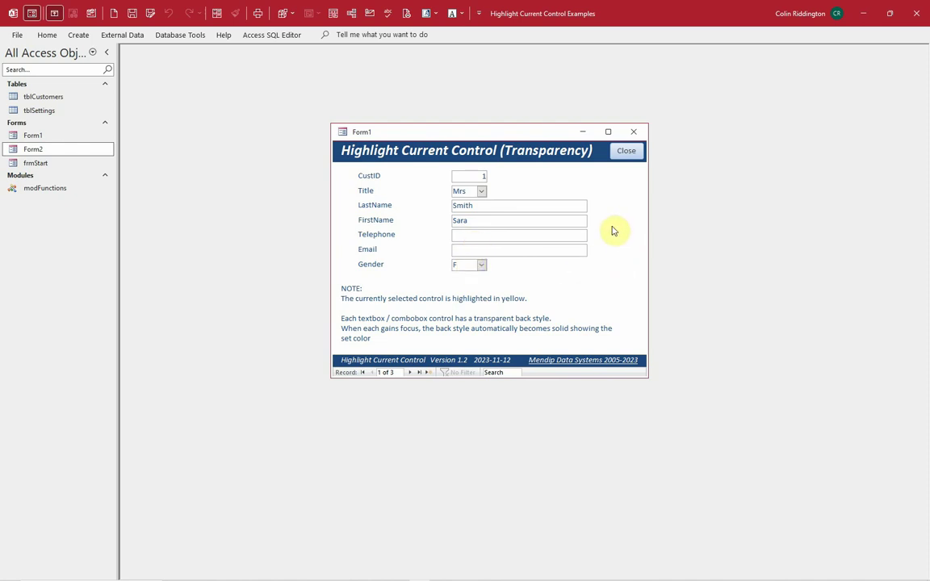
# - Switch Form1 to Design View and select all seven data boxes
pyautogui.rightClick(618, 182)
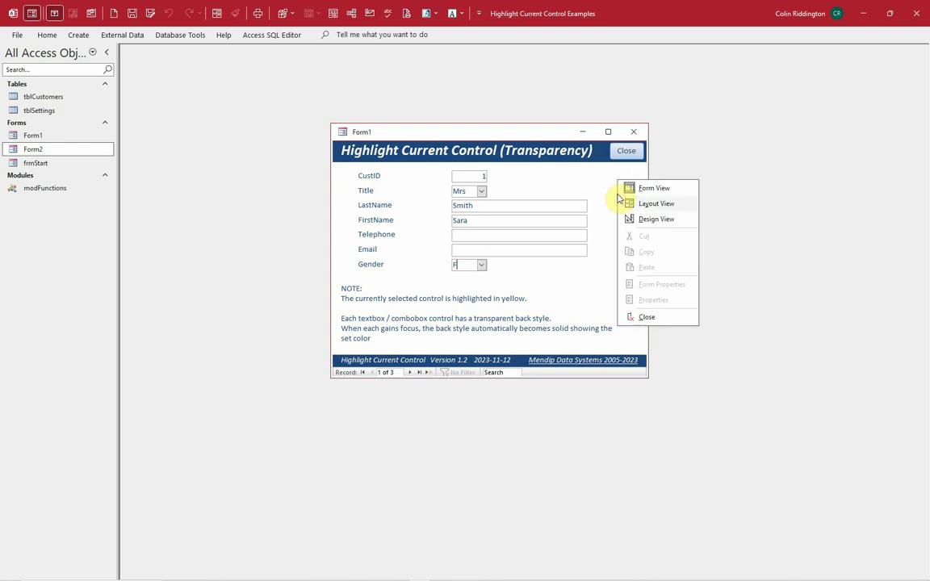
pyautogui.click(651, 219)
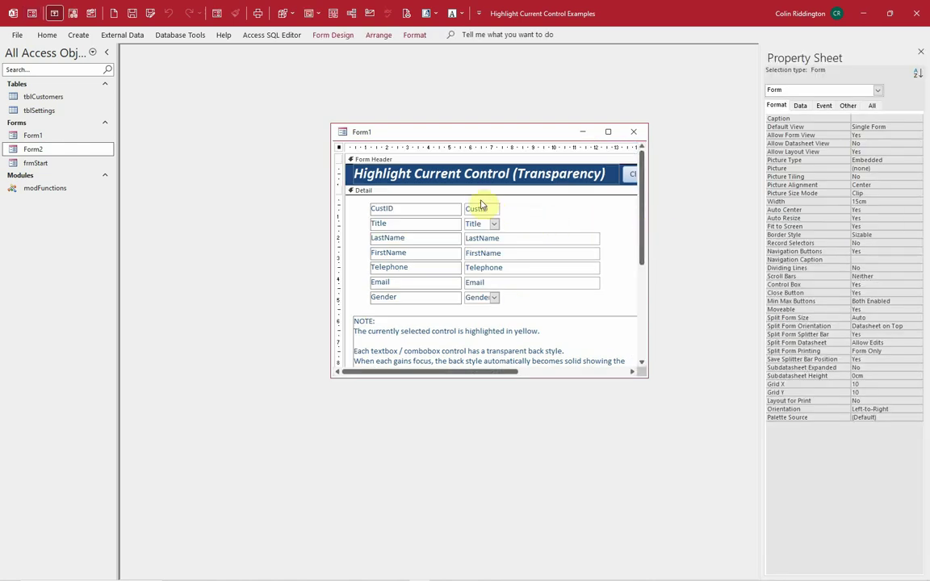
pyautogui.moveTo(473, 197); pyautogui.dragTo(484, 303)
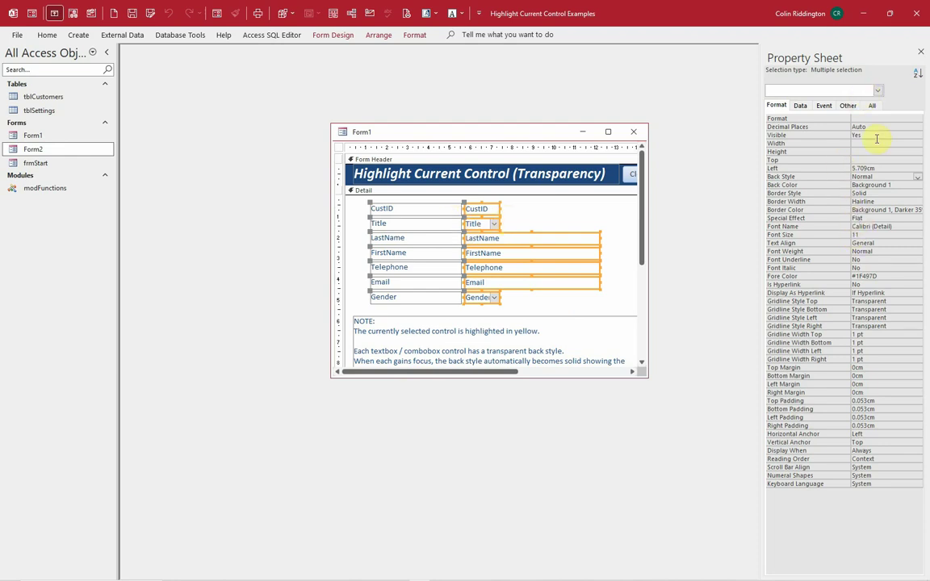
# - Set the selected boxes' Back Color to pale yellow #FFFF66
pyautogui.click(898, 184)
pyautogui.click(909, 185)
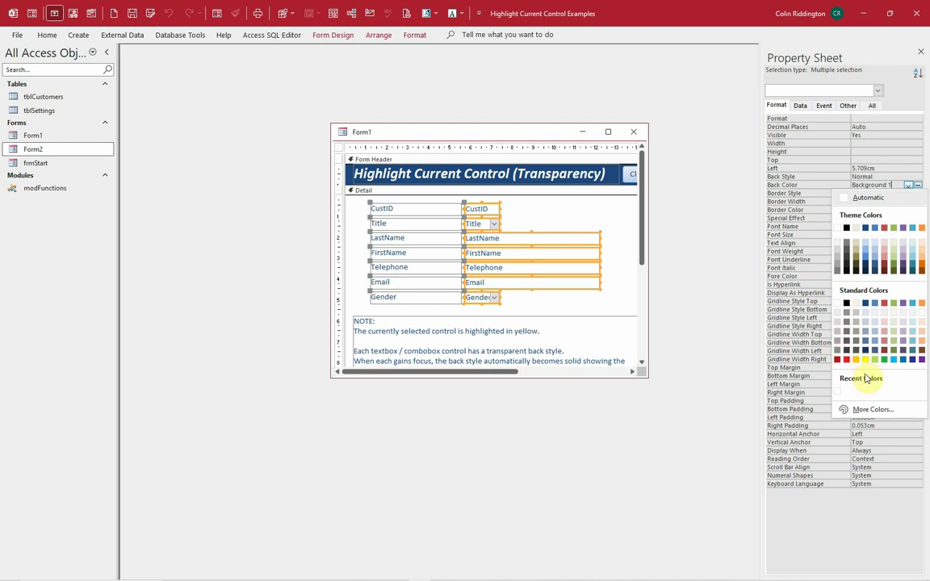
pyautogui.click(865, 410)
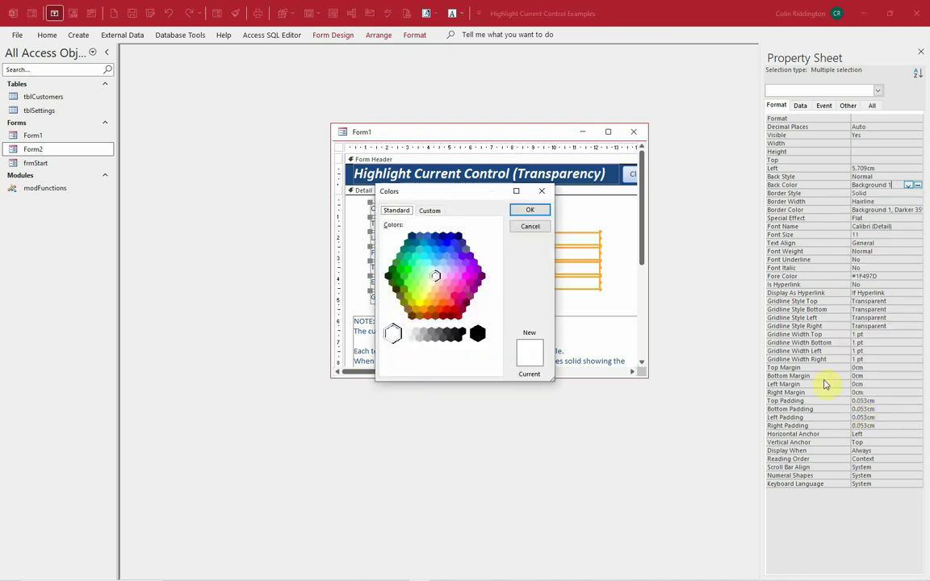
pyautogui.click(423, 296)
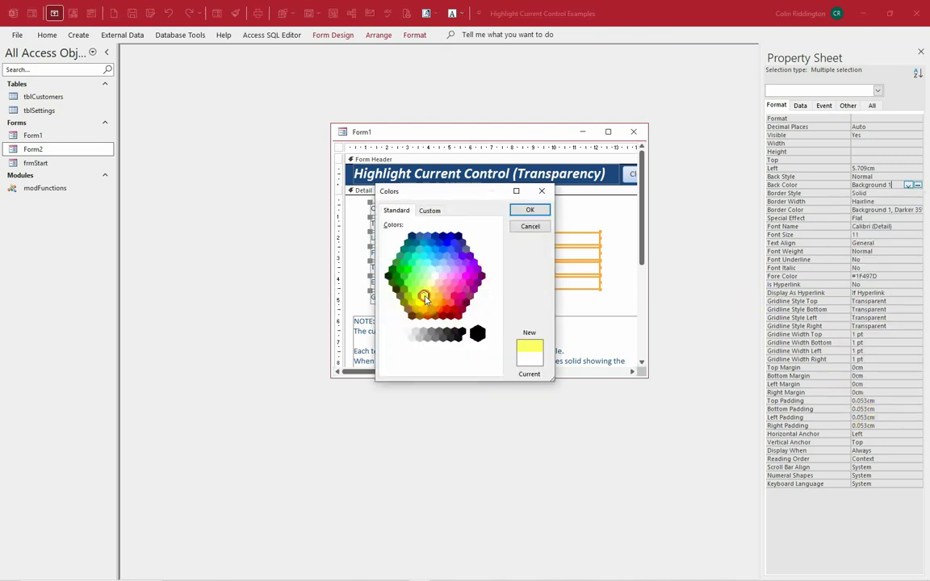
pyautogui.click(533, 210)
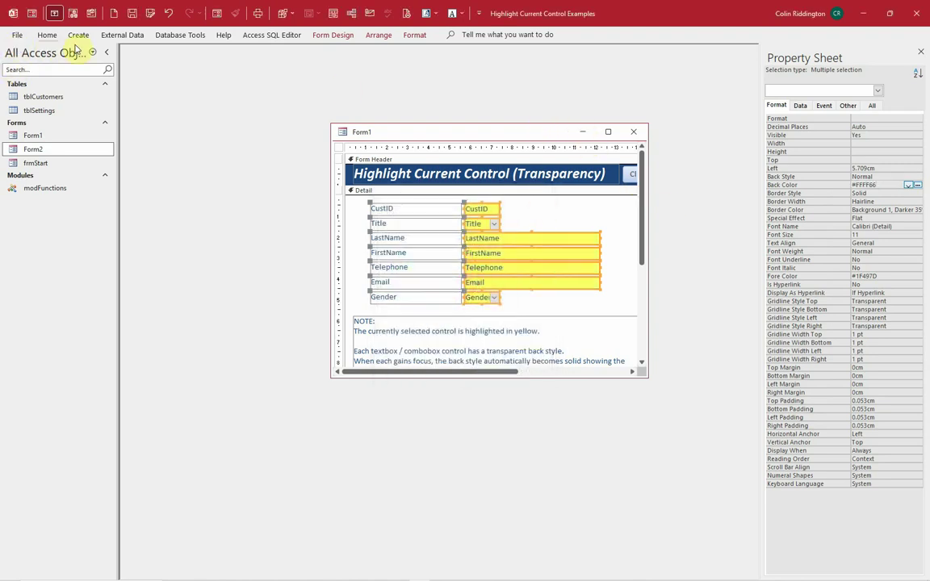
# - Preview Form1 in Form view, then return to Design View
pyautogui.click(47, 35)
pyautogui.click(26, 58)
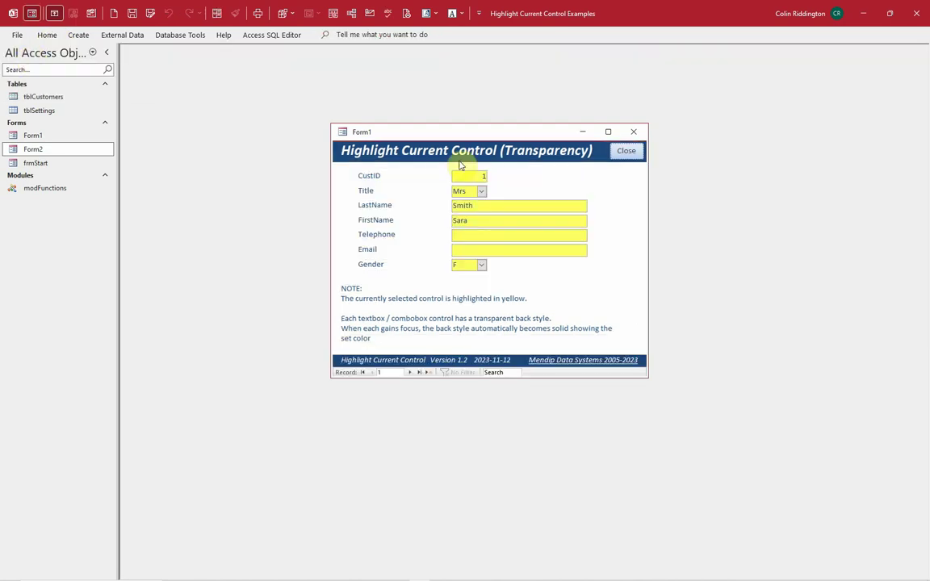
pyautogui.click(45, 36)
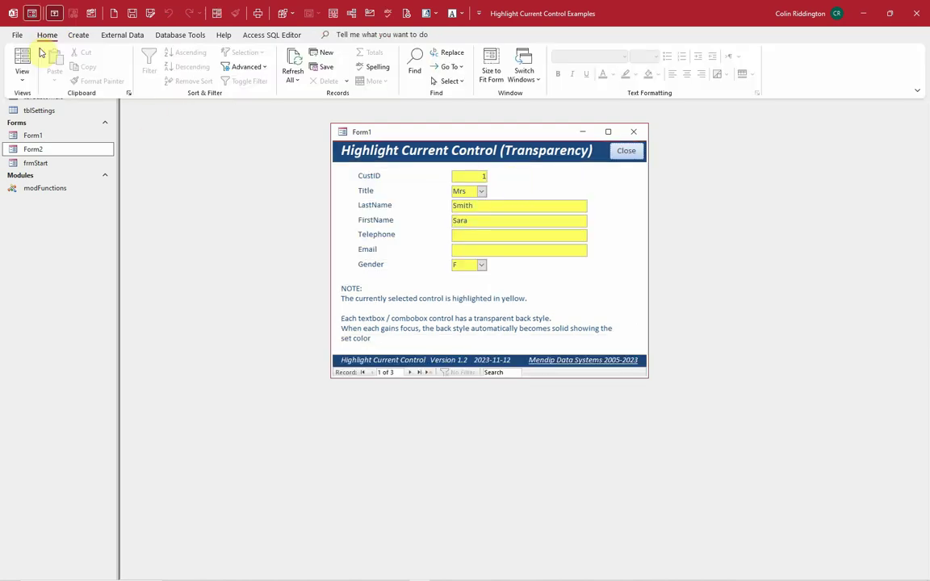
pyautogui.click(20, 75)
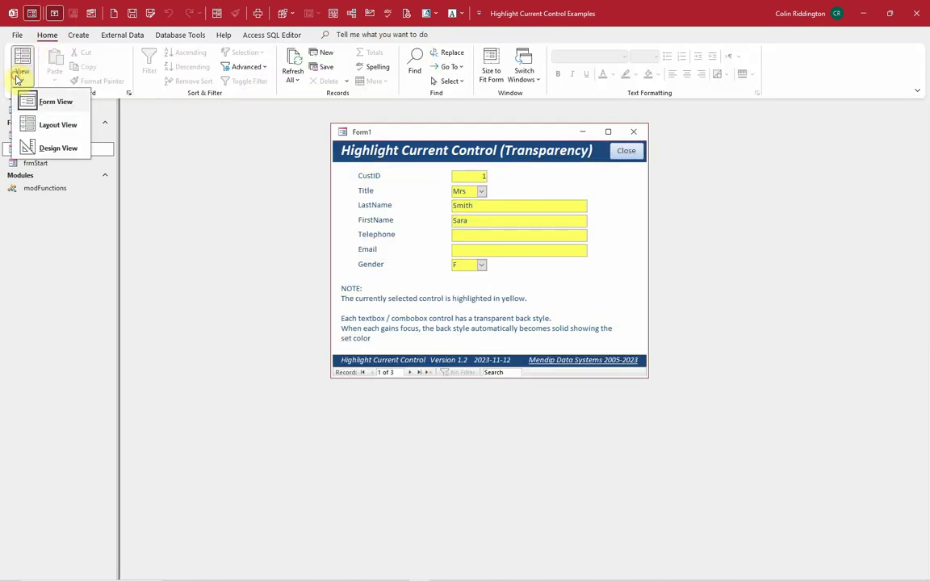
pyautogui.click(57, 148)
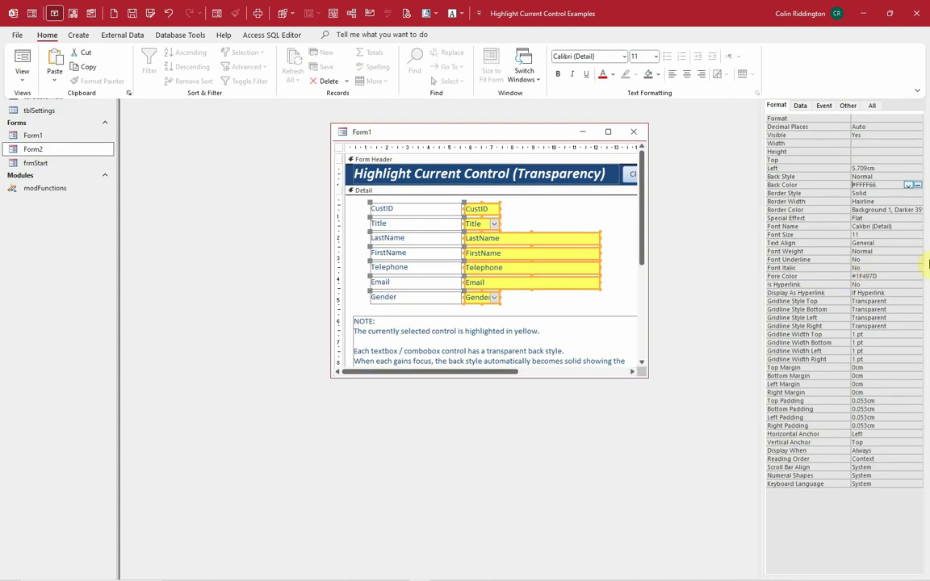
# - Set the seven data boxes' Back Style to Transparent
pyautogui.click(885, 176)
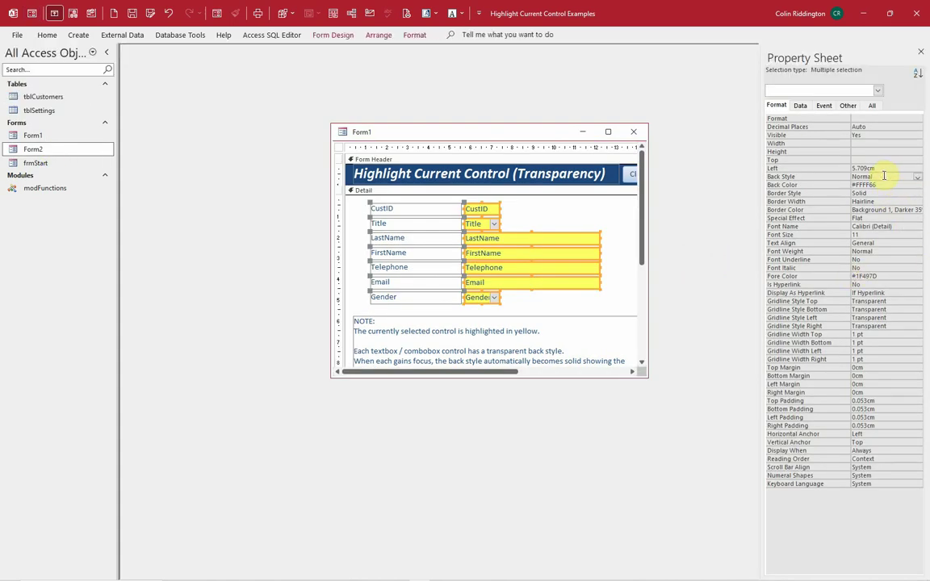
pyautogui.click(919, 177)
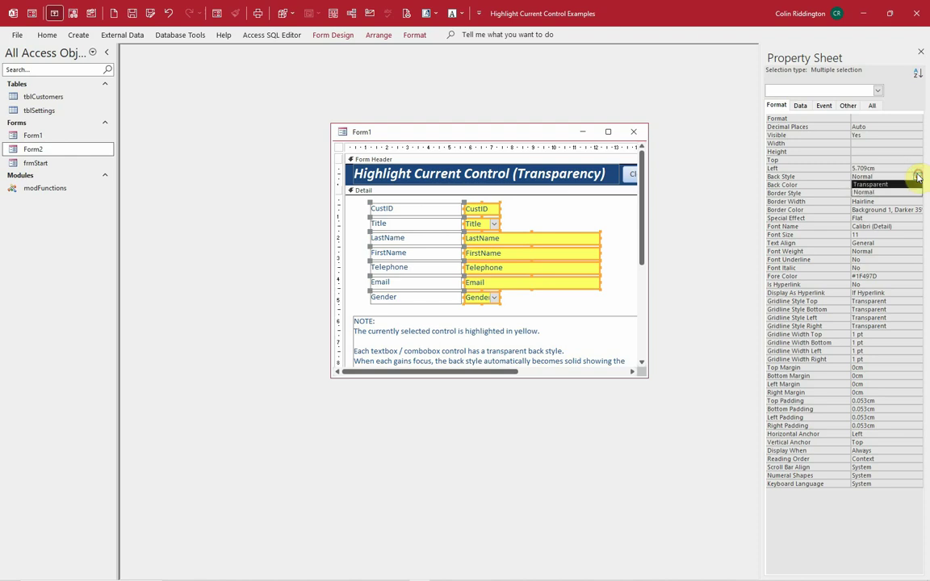
pyautogui.click(884, 187)
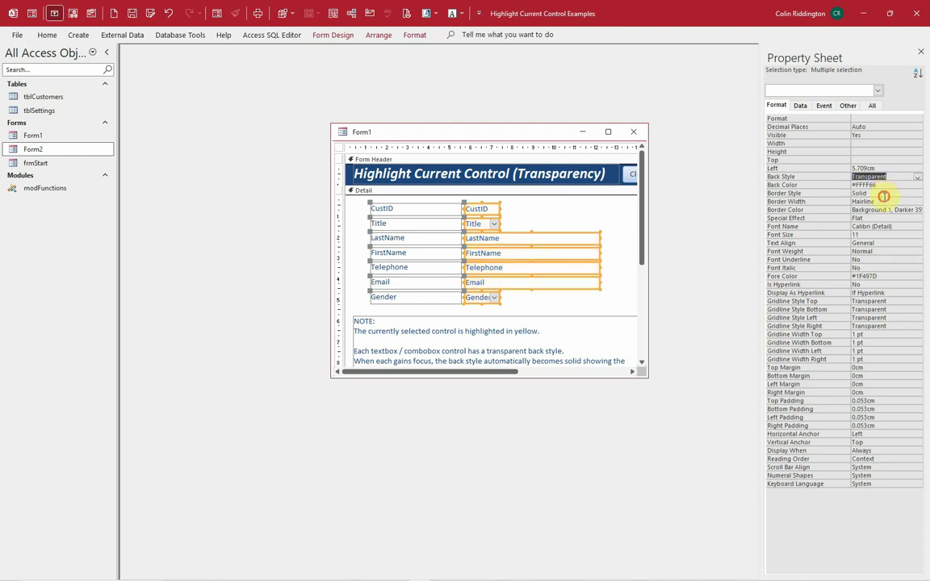
pyautogui.click(884, 196)
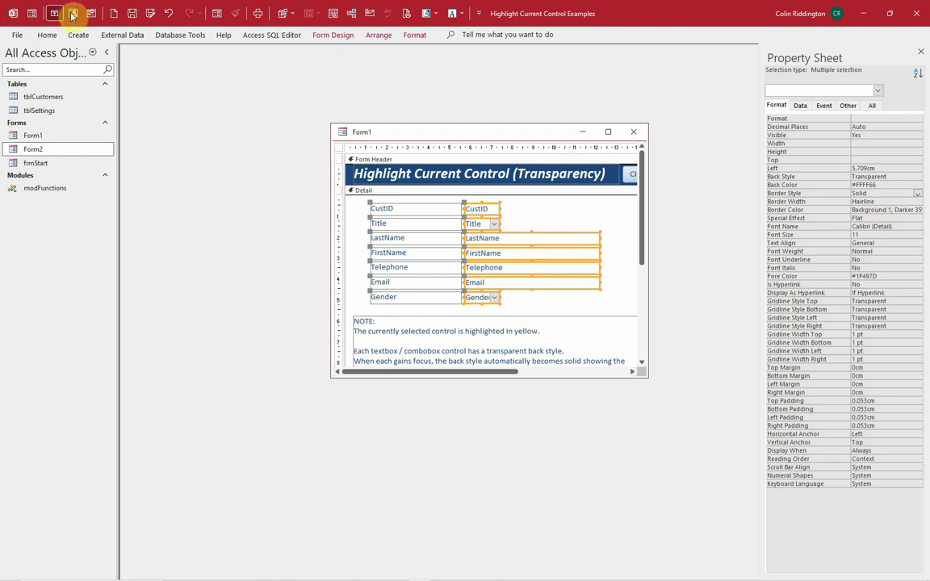
# - Test Form1 in Form view, seeing LastName through Gender turn yellow on focus, then close it
pyautogui.click(46, 34)
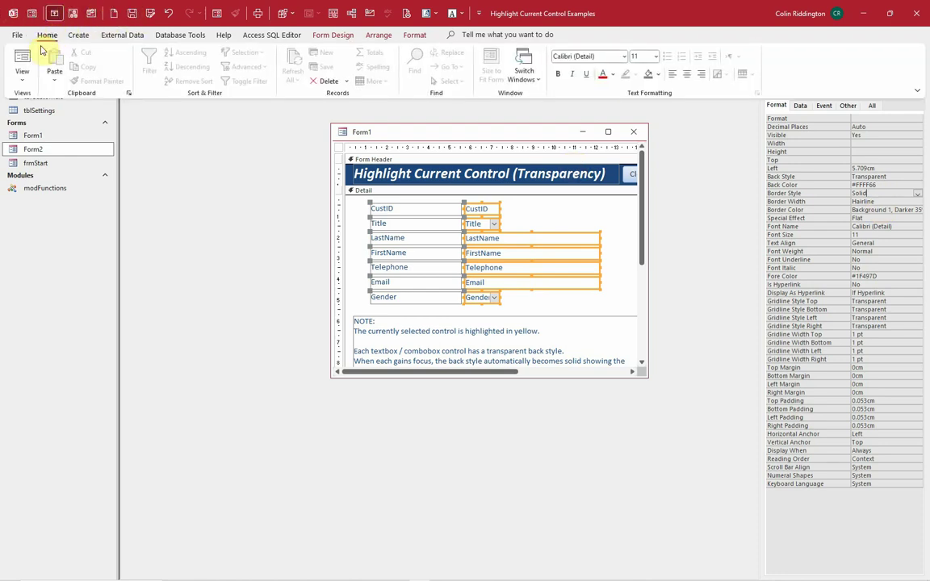
pyautogui.click(23, 58)
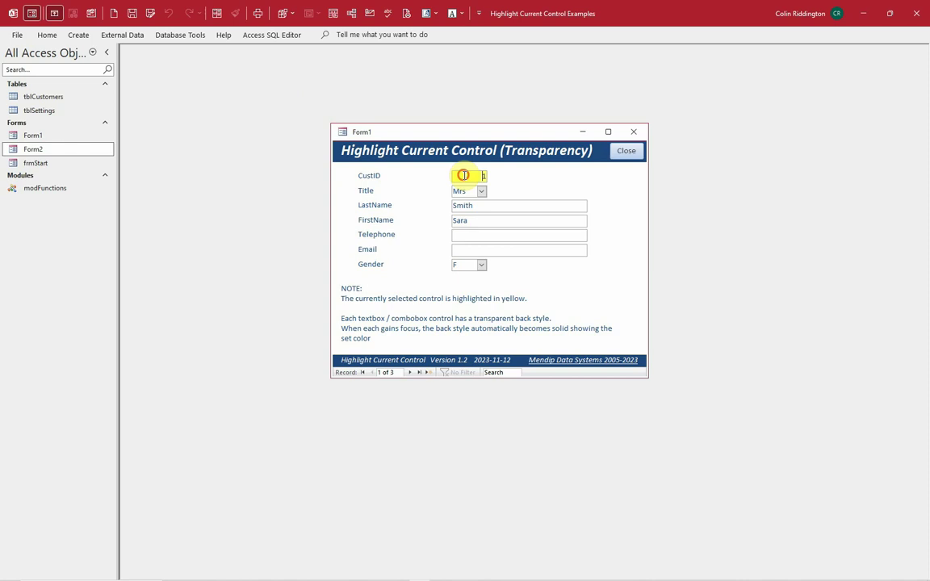
pyautogui.click(469, 206)
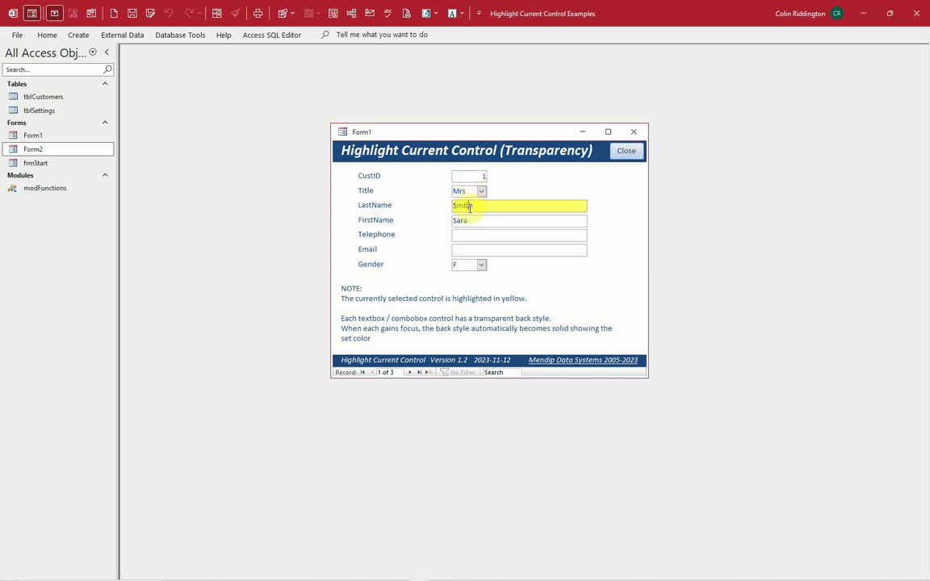
pyautogui.click(471, 220)
pyautogui.click(474, 235)
pyautogui.click(472, 249)
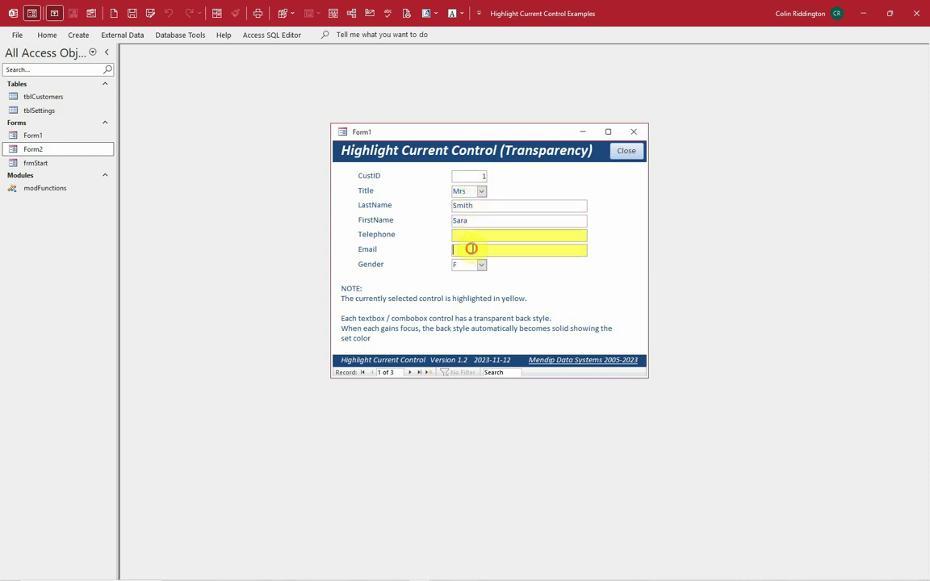
pyautogui.click(461, 265)
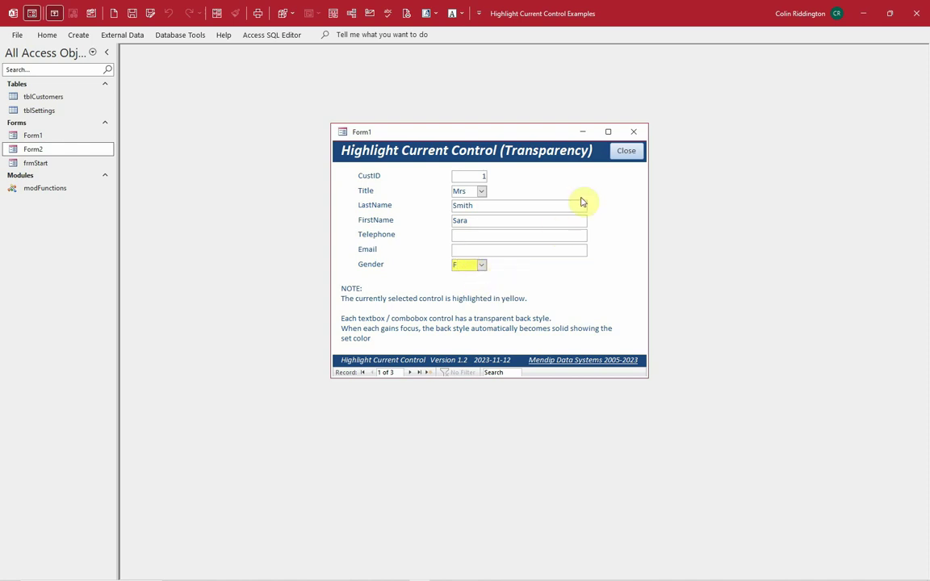
pyautogui.click(627, 152)
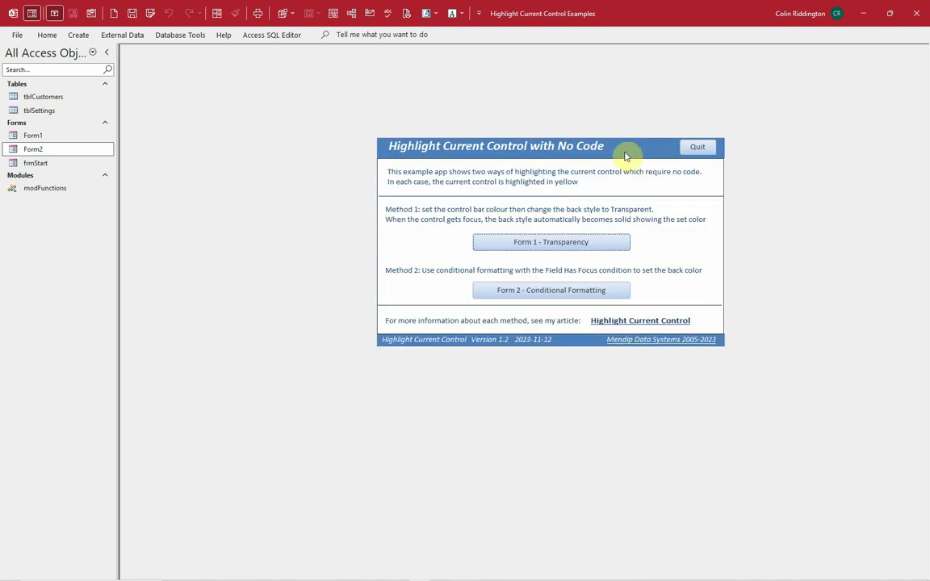
# - Open 'Form 2 - Conditional Formatting' from the start form
pyautogui.click(554, 295)
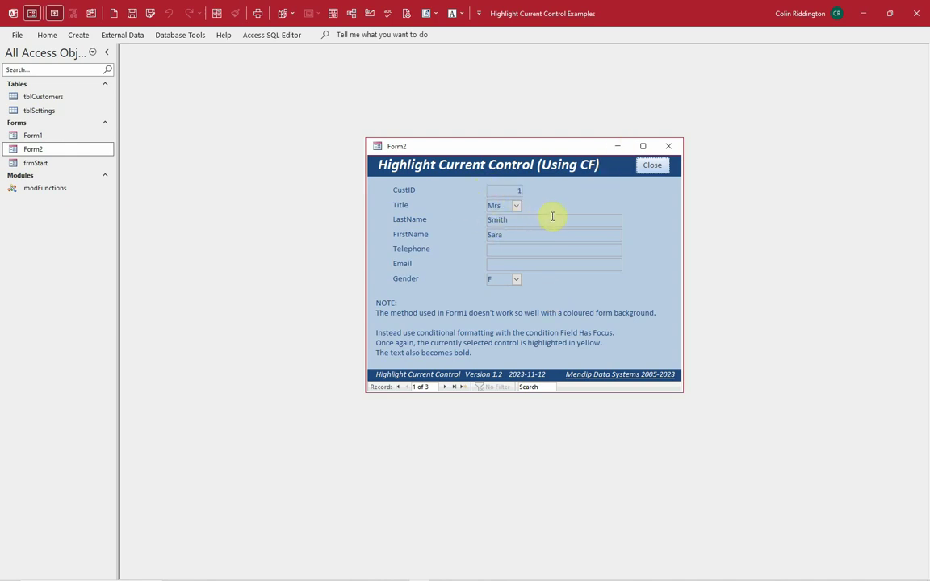
# - In Form2's Design View, change the CustID-to-Gender data boxes from Transparent to Normal Back Style
pyautogui.rightClick(589, 197)
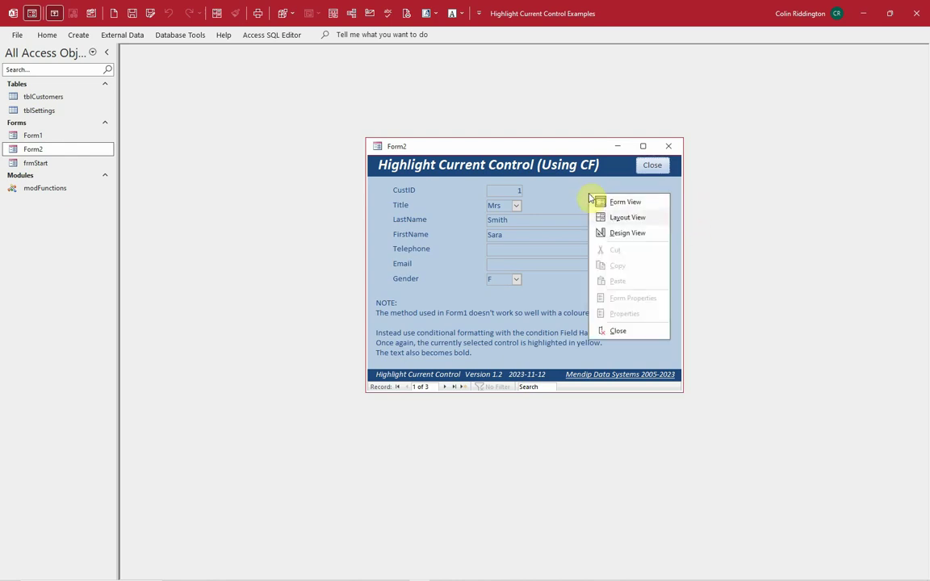
pyautogui.click(619, 235)
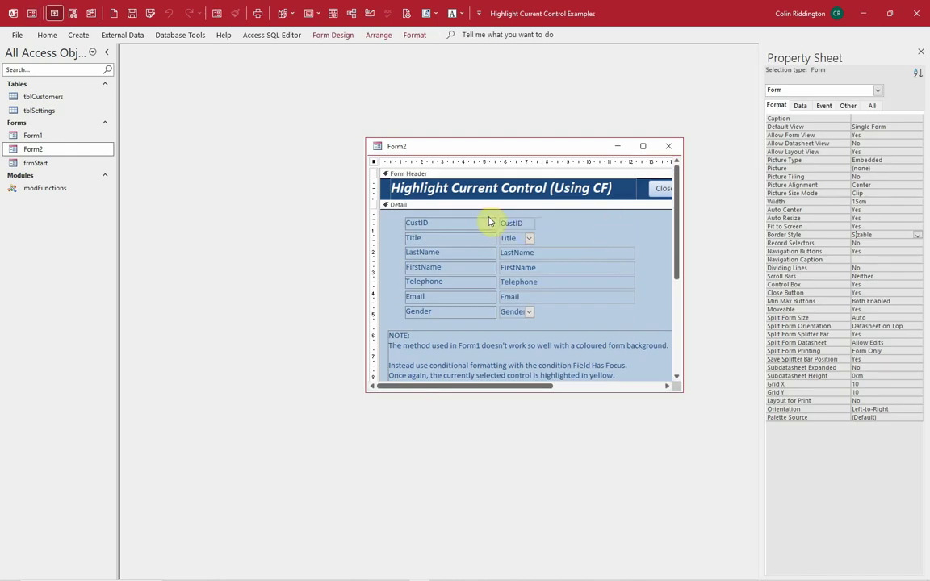
pyautogui.moveTo(509, 214); pyautogui.dragTo(517, 320)
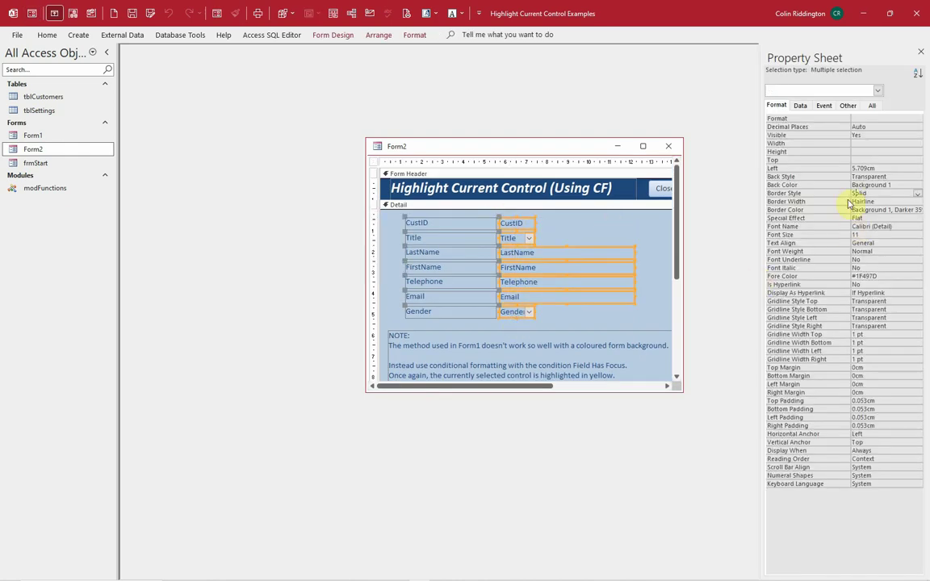
pyautogui.click(918, 177)
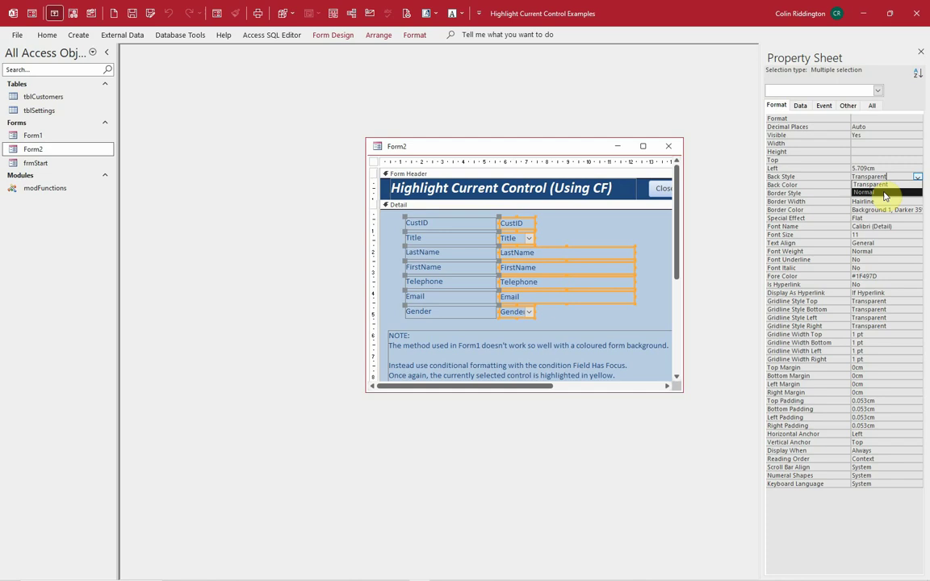
pyautogui.click(882, 194)
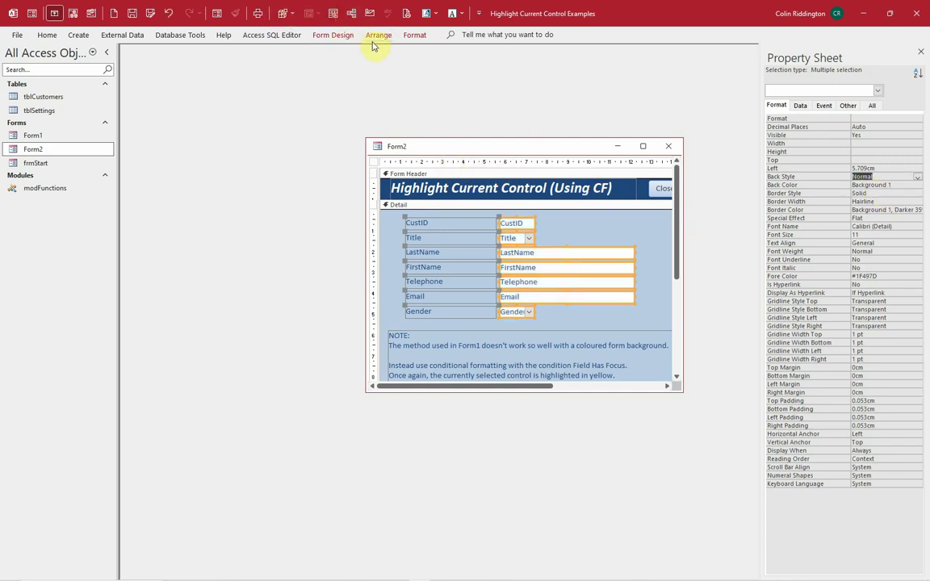
pyautogui.click(412, 35)
pyautogui.click(474, 65)
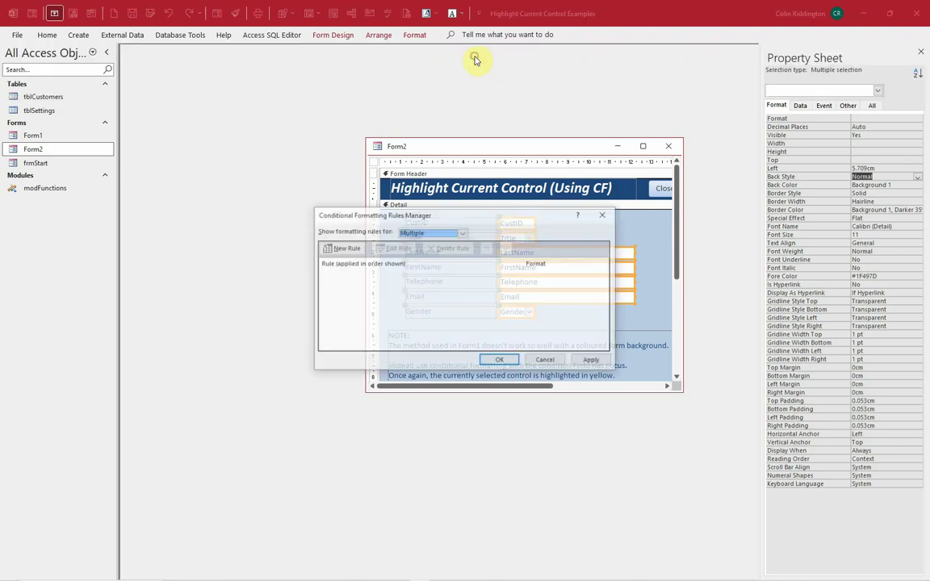
# - Add a Field Has Focus rule with light green fill, bold text and dark font colour
pyautogui.click(344, 248)
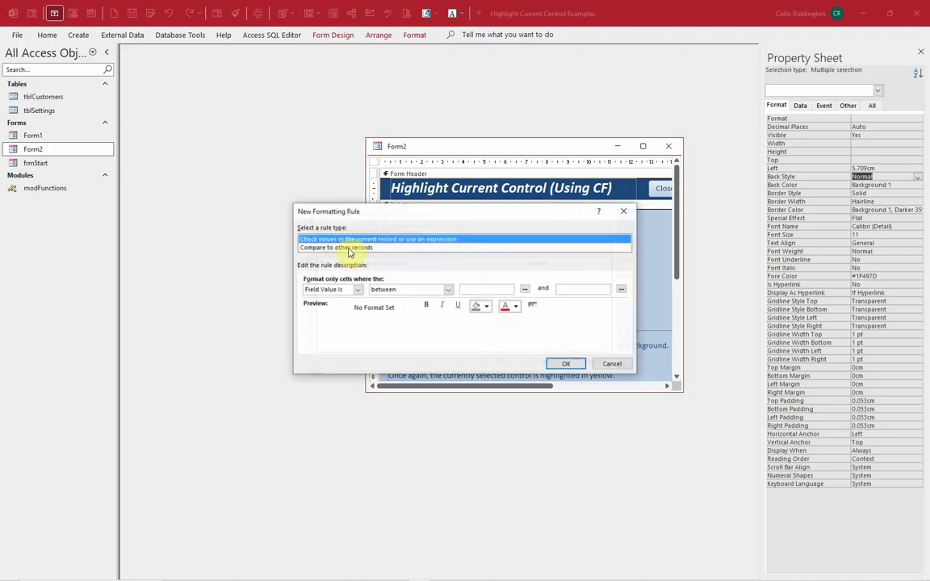
pyautogui.click(358, 289)
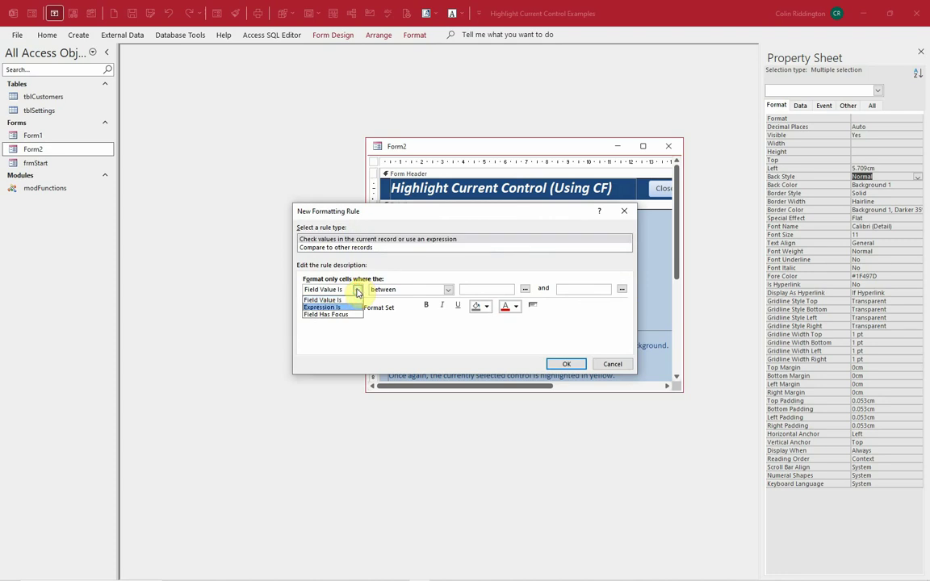
pyautogui.click(329, 314)
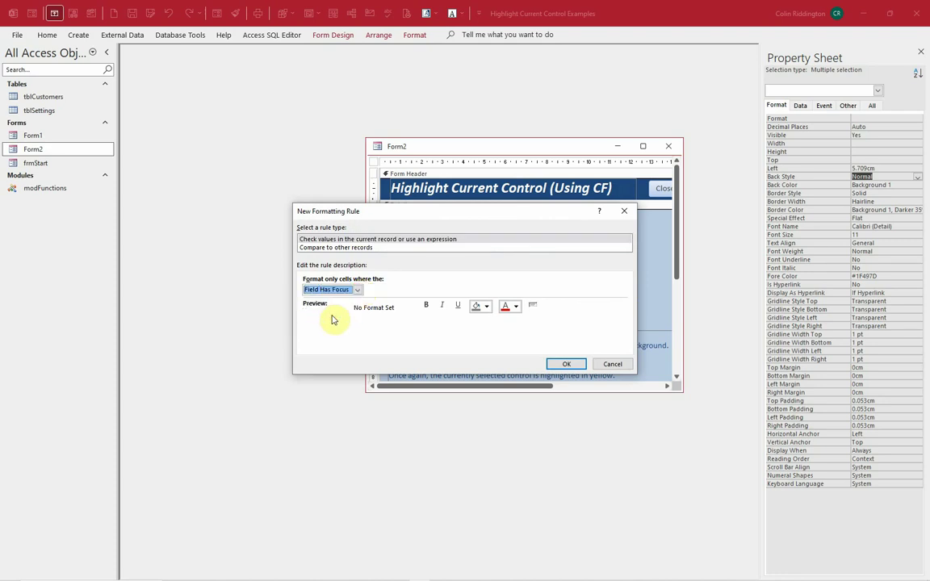
pyautogui.click(485, 307)
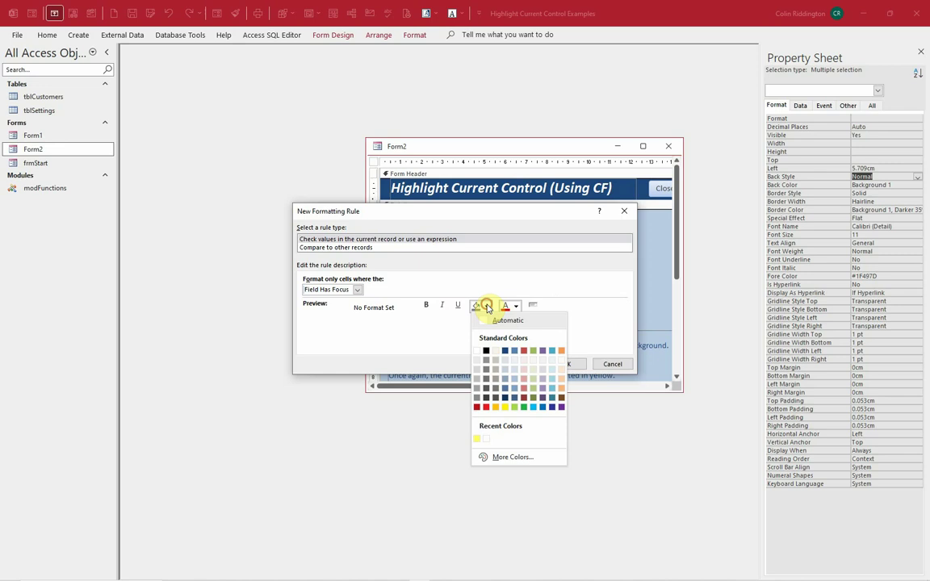
pyautogui.click(479, 440)
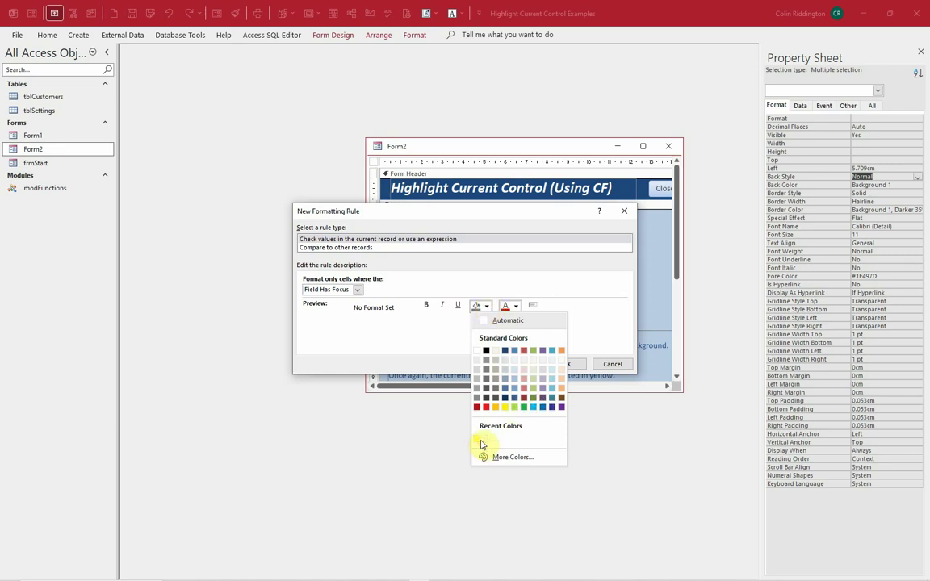
pyautogui.click(514, 407)
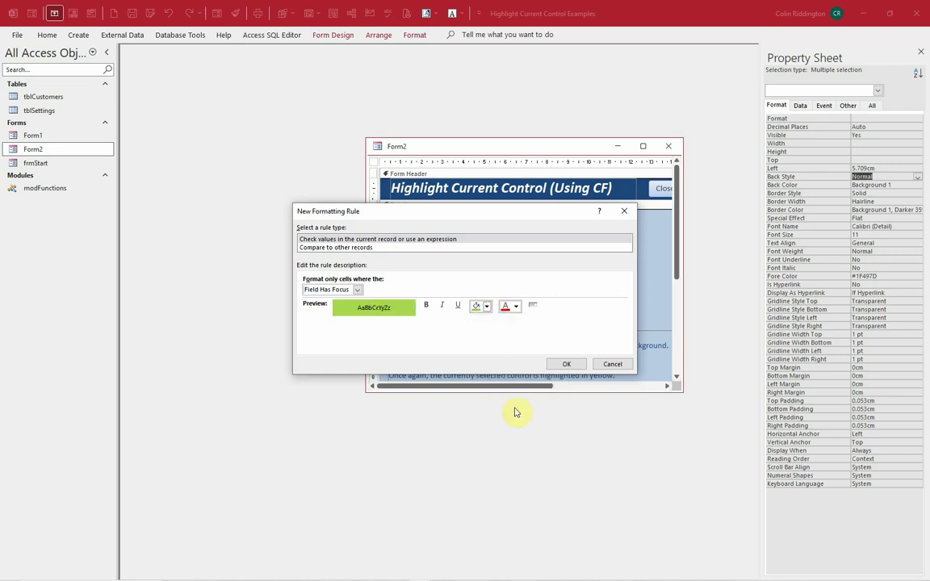
pyautogui.click(425, 305)
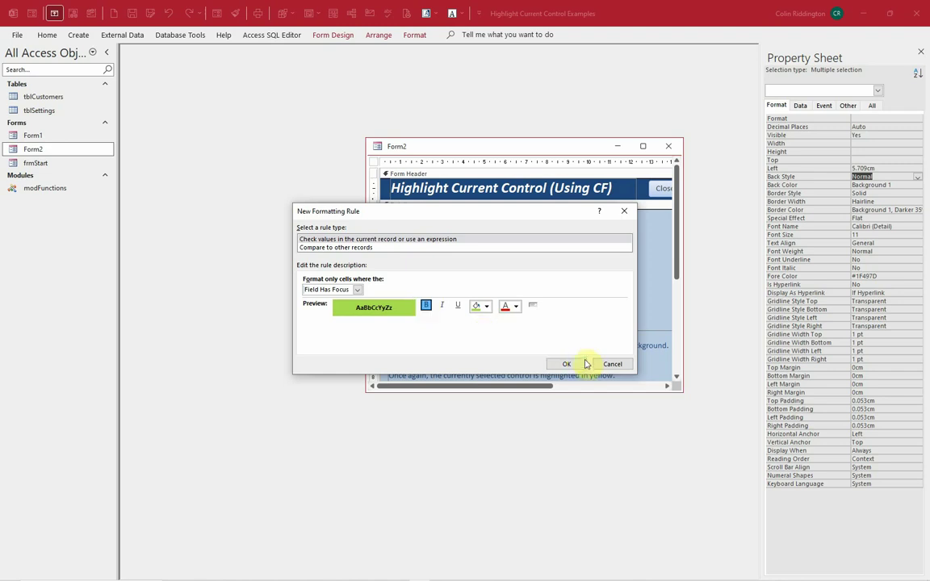
pyautogui.click(516, 306)
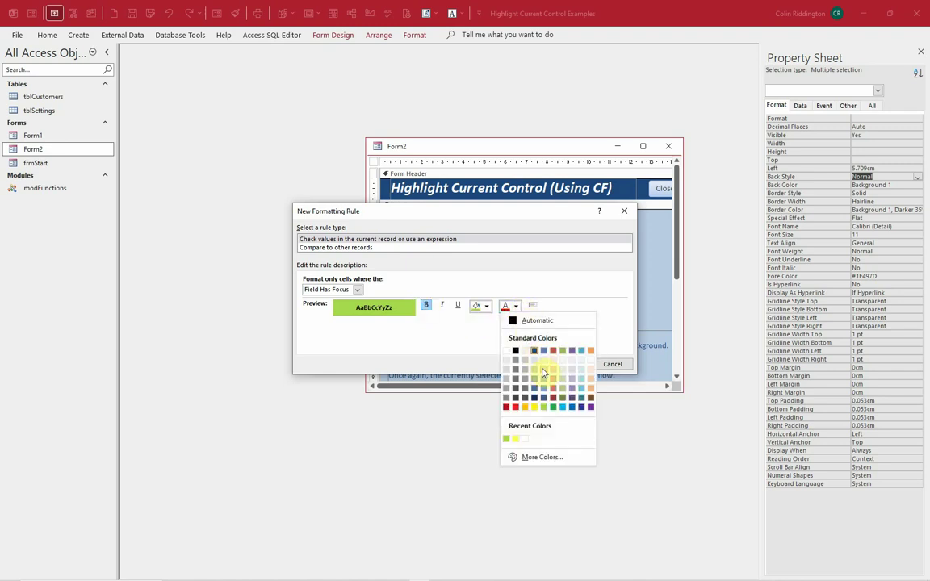
pyautogui.click(535, 351)
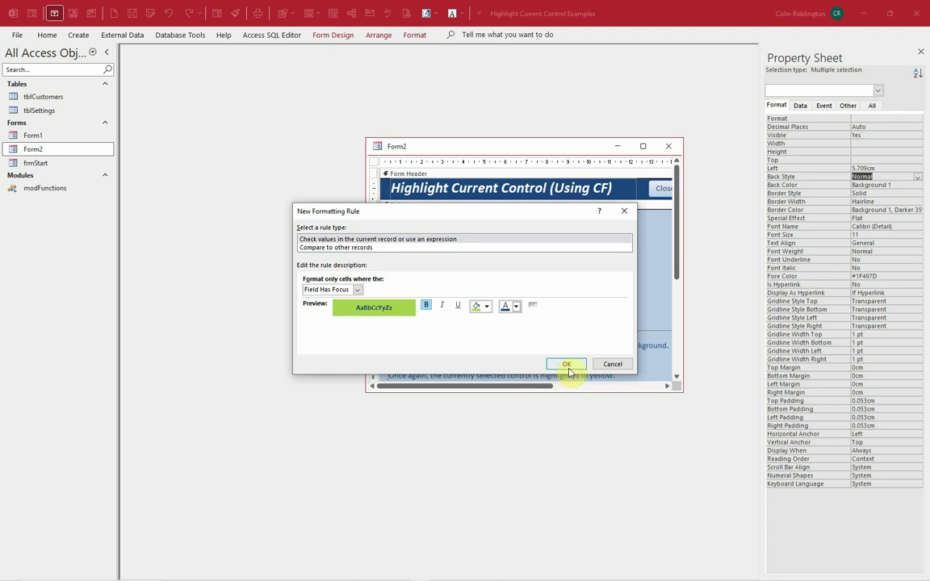
pyautogui.click(567, 364)
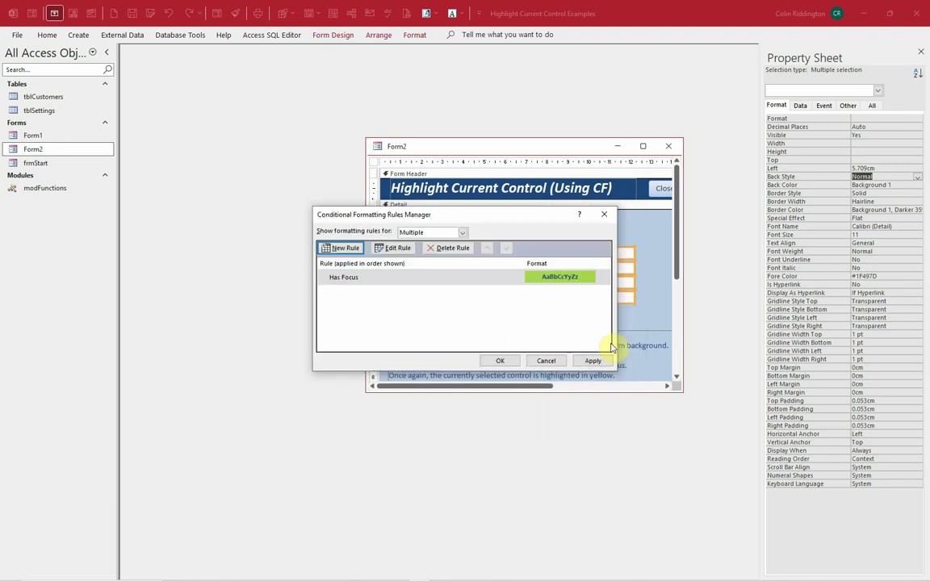
pyautogui.click(500, 361)
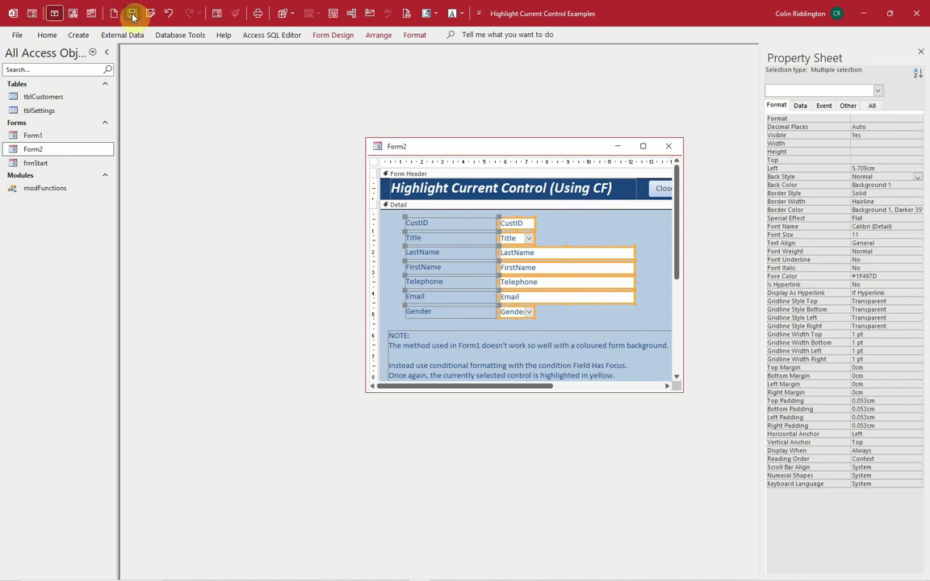
# - Test Form2 in Form view, focusing Title through Gender to see green highlights, then close it
pyautogui.click(51, 37)
pyautogui.click(21, 60)
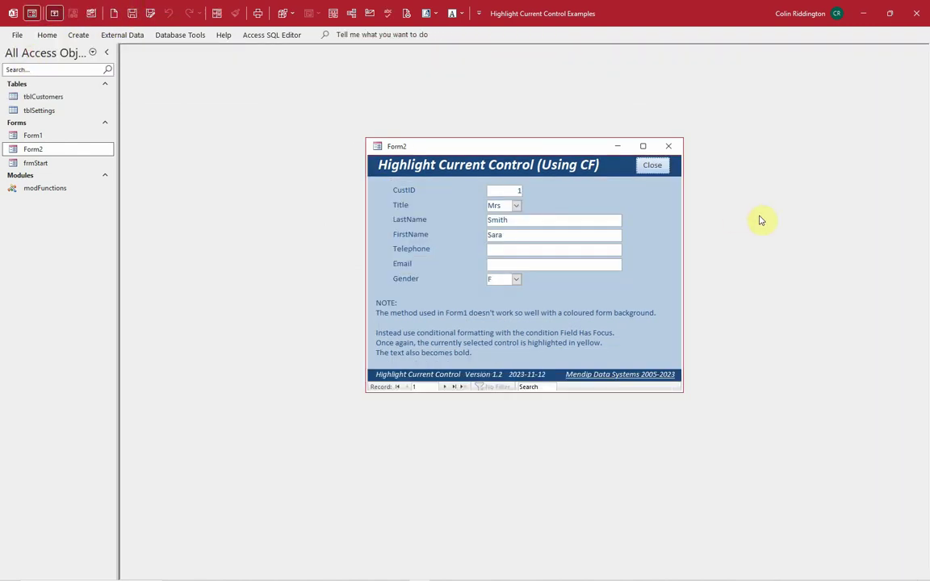
pyautogui.click(500, 204)
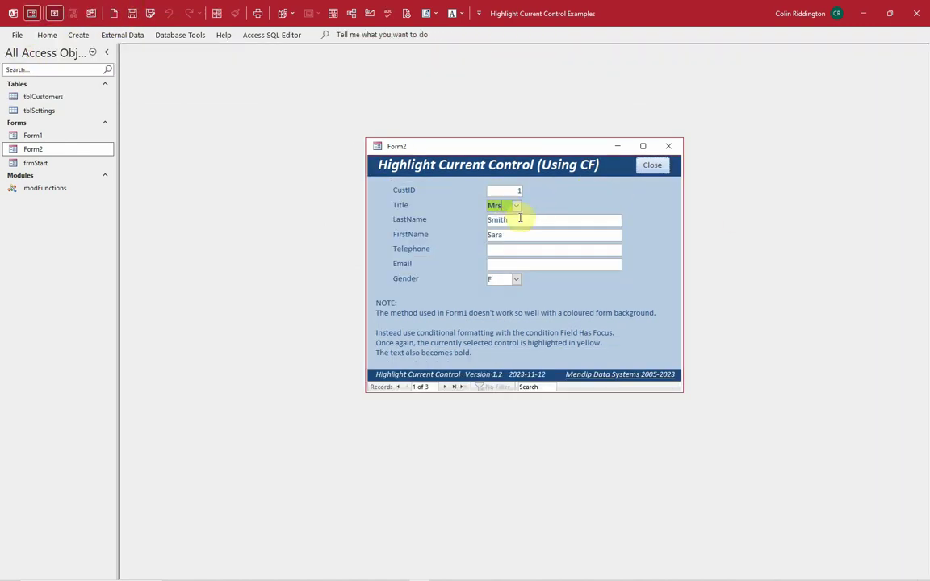
pyautogui.click(525, 218)
pyautogui.click(525, 234)
pyautogui.click(523, 249)
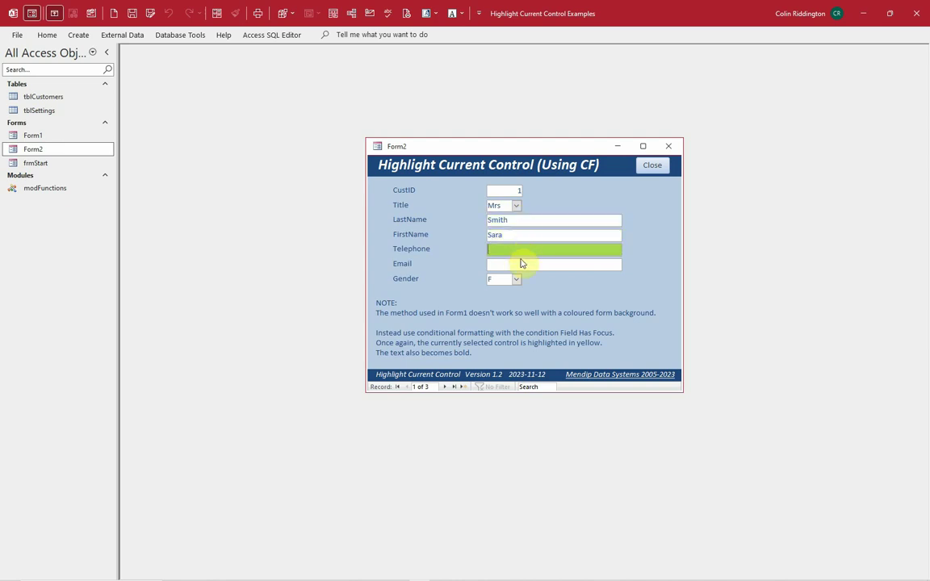
pyautogui.click(524, 263)
pyautogui.click(504, 277)
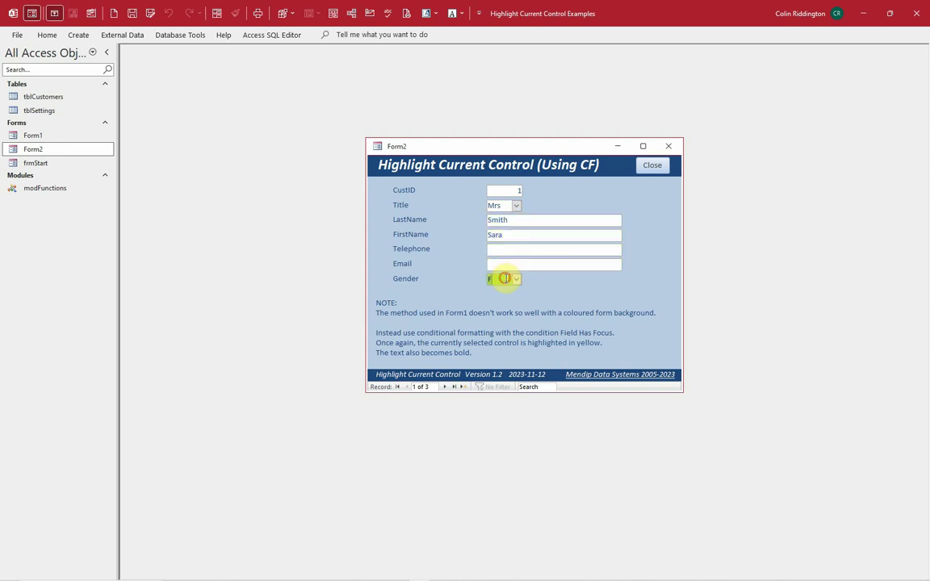
pyautogui.click(654, 166)
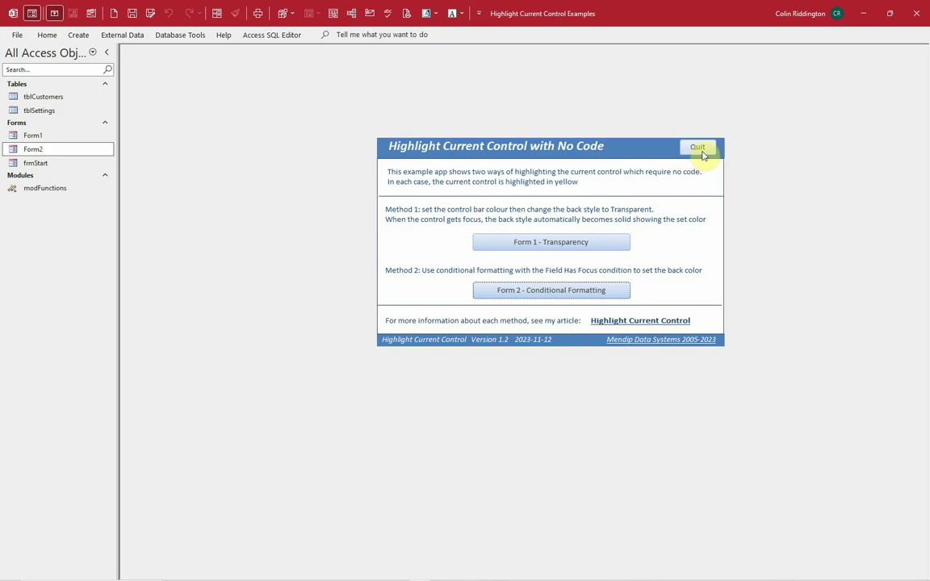